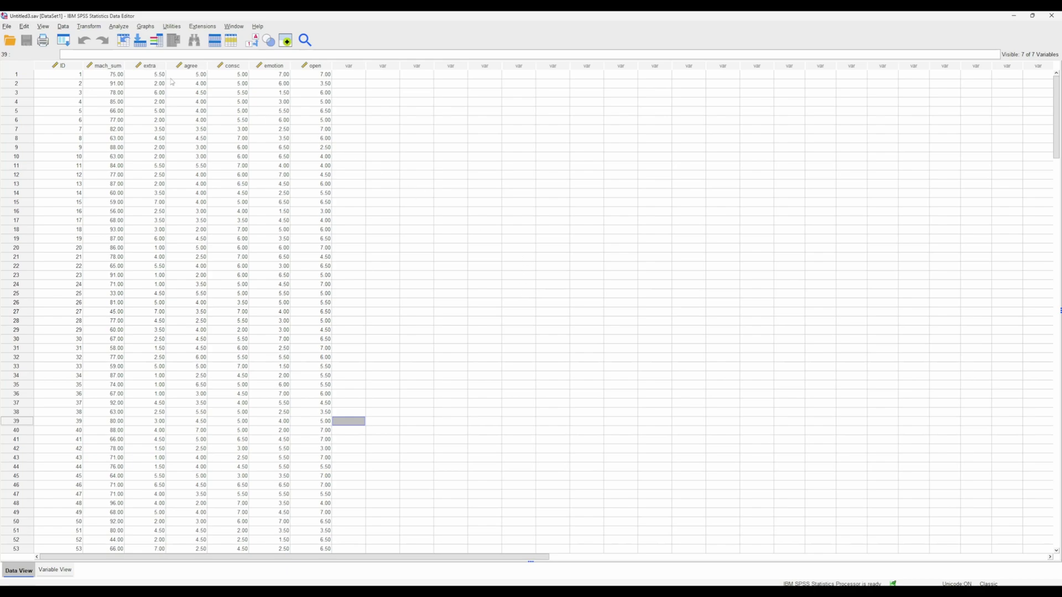
Highlight the mach_sum outcome column and the extra-through-open predictor columns, then clear the selection.
{"action": "left_click", "coordinate": [113, 67]}
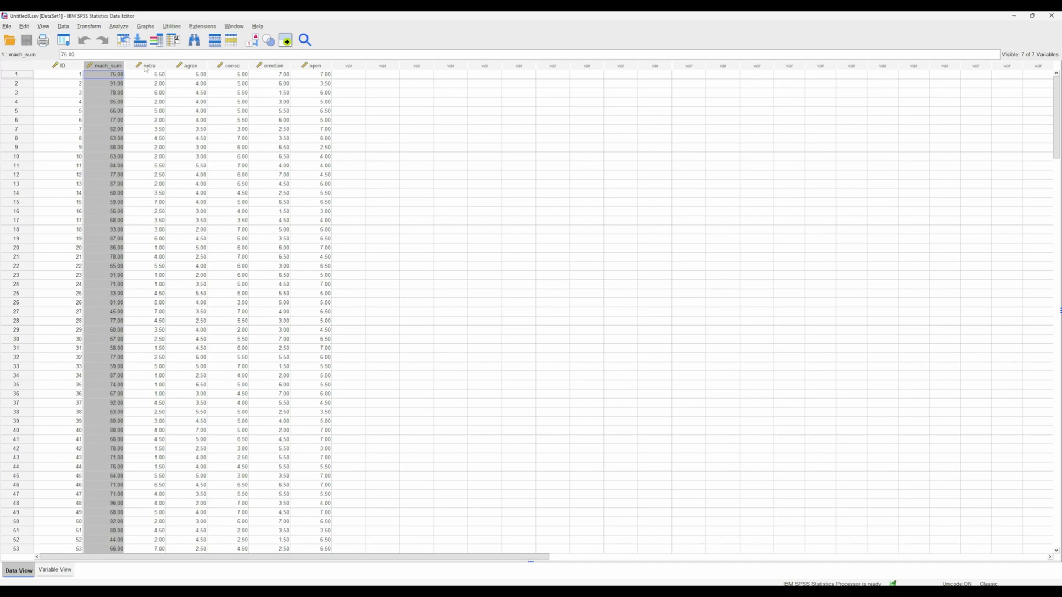
{"action": "left_click_drag", "start_coordinate": [149, 69], "coordinate": [313, 67]}
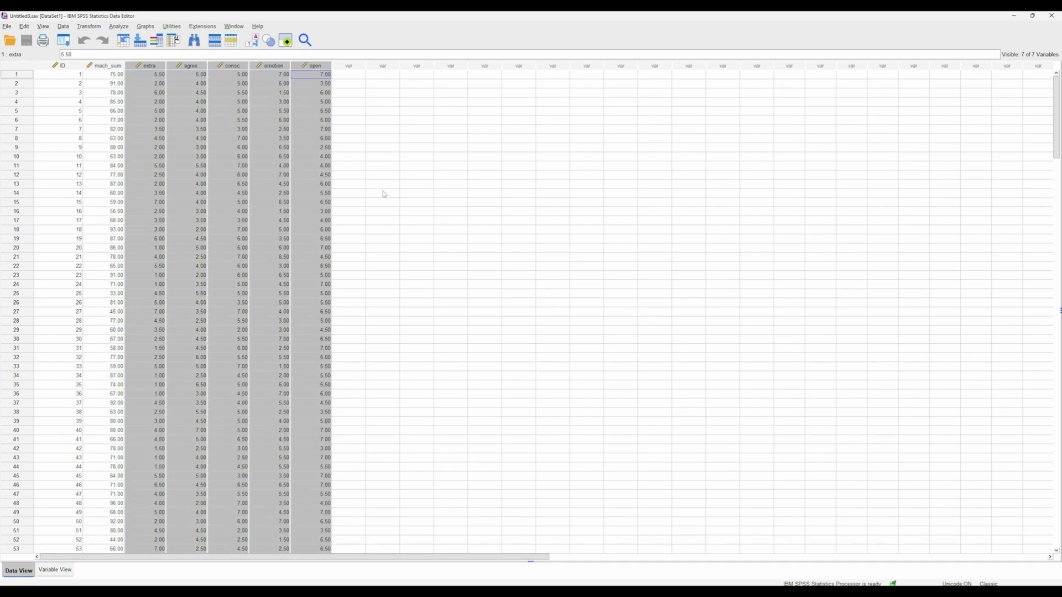
{"action": "left_click", "coordinate": [378, 231]}
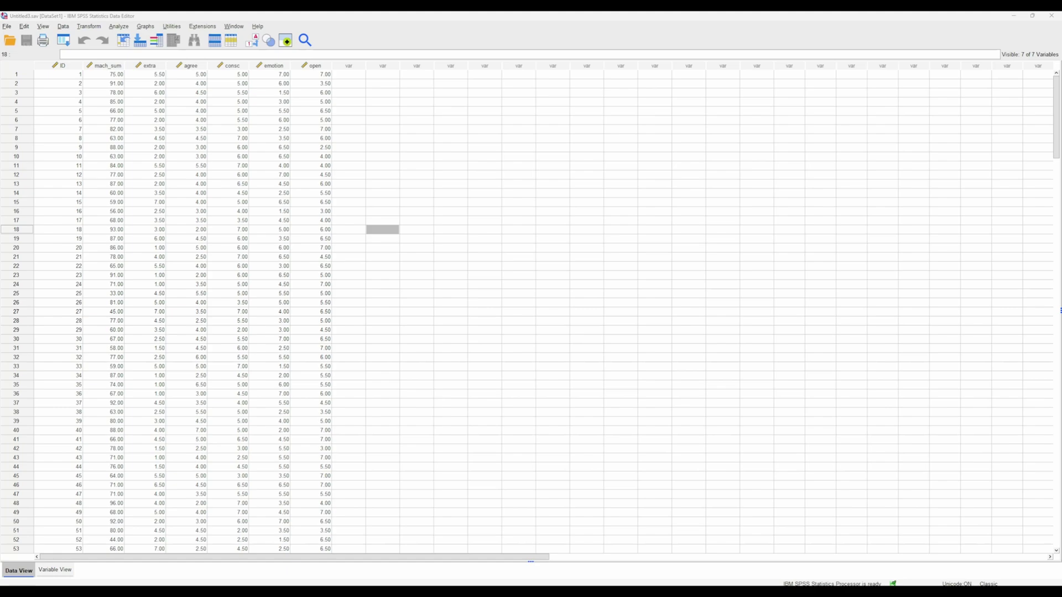
Open Linear Regression with mach_sum dependent and extra, agree, consc, emotion, open as predictors, enlarging the dialog.
{"action": "left_click", "coordinate": [484, 193]}
{"action": "left_click", "coordinate": [118, 26]}
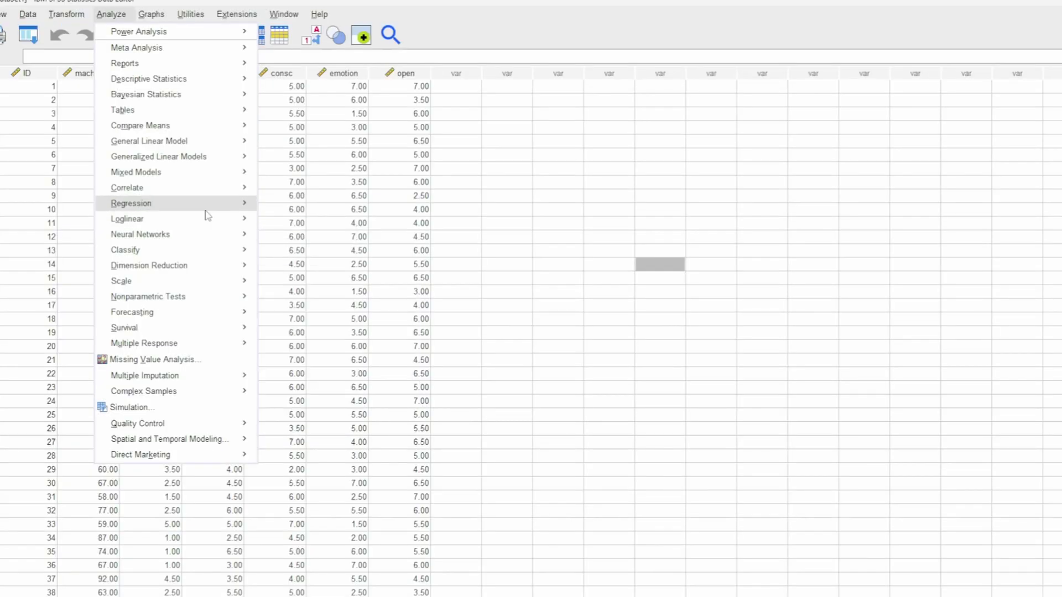
{"action": "mouse_move", "coordinate": [178, 158]}
{"action": "left_click", "coordinate": [285, 223]}
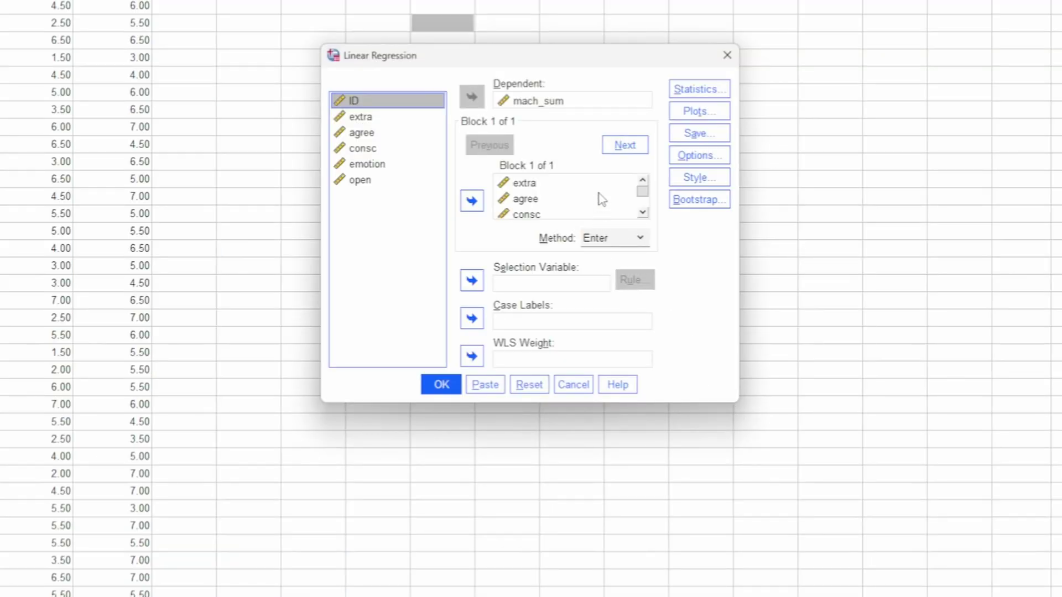
{"action": "scroll", "coordinate": [602, 198], "scroll_direction": "down", "scroll_amount": 1}
{"action": "left_click_drag", "start_coordinate": [736, 402], "coordinate": [882, 594]}
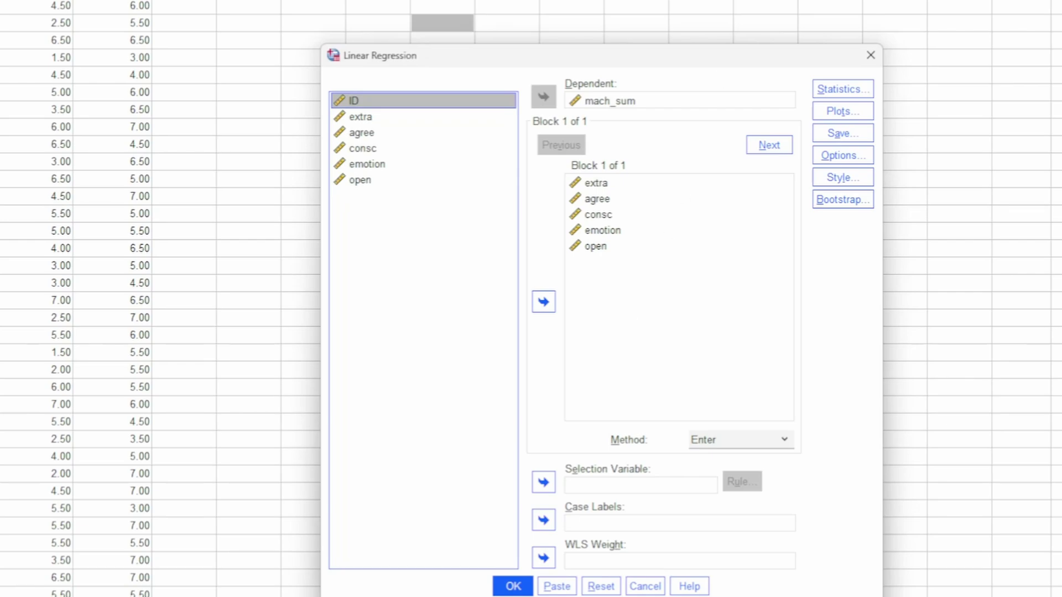
Save the regression's standardized residuals as a new ZRE_1 variable.
{"action": "left_click", "coordinate": [841, 134]}
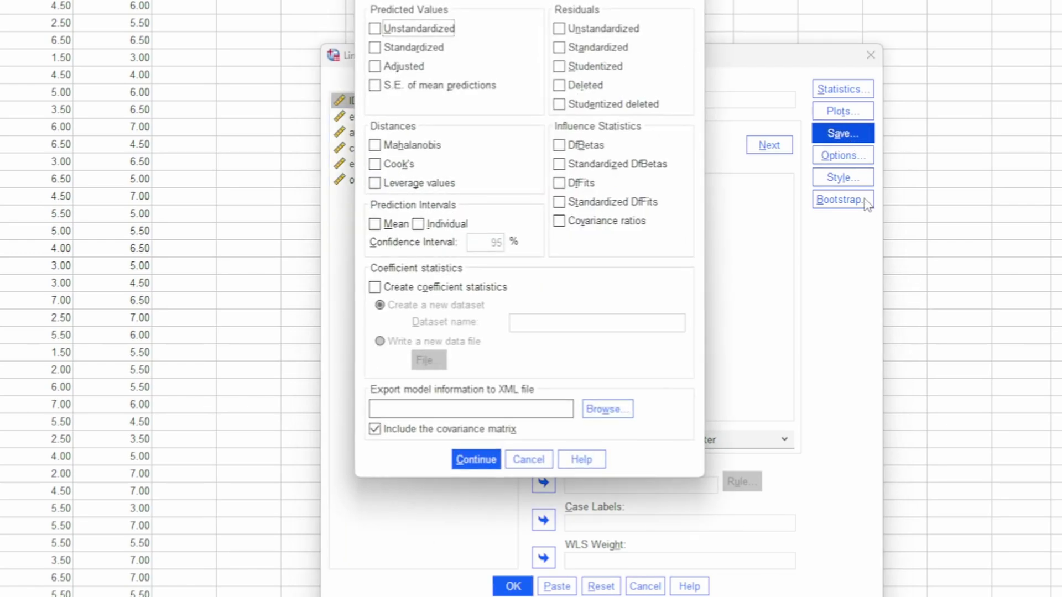
{"action": "left_click", "coordinate": [620, 50]}
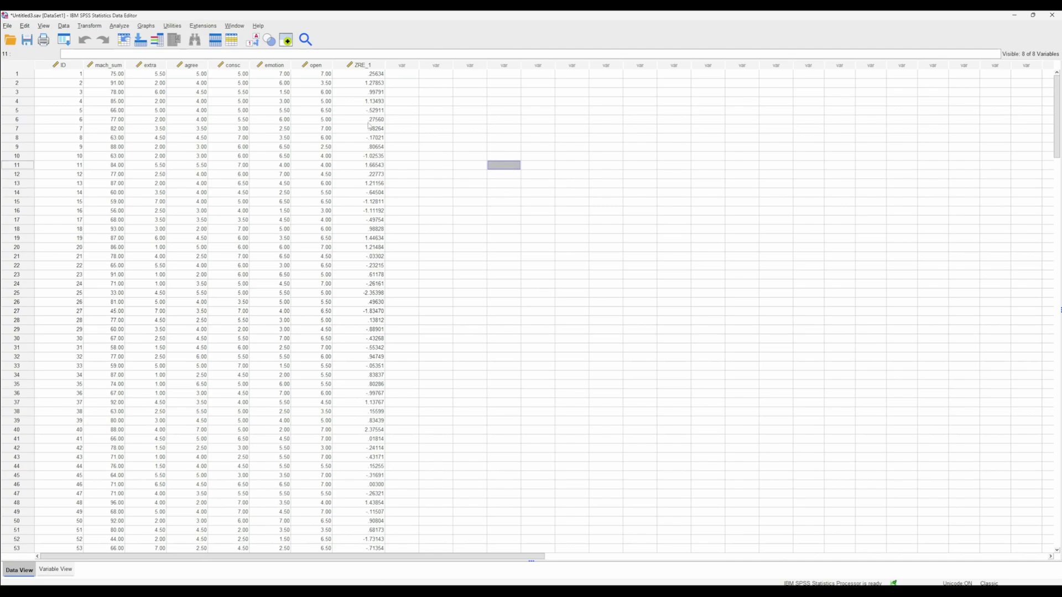
{"action": "left_click", "coordinate": [362, 65]}
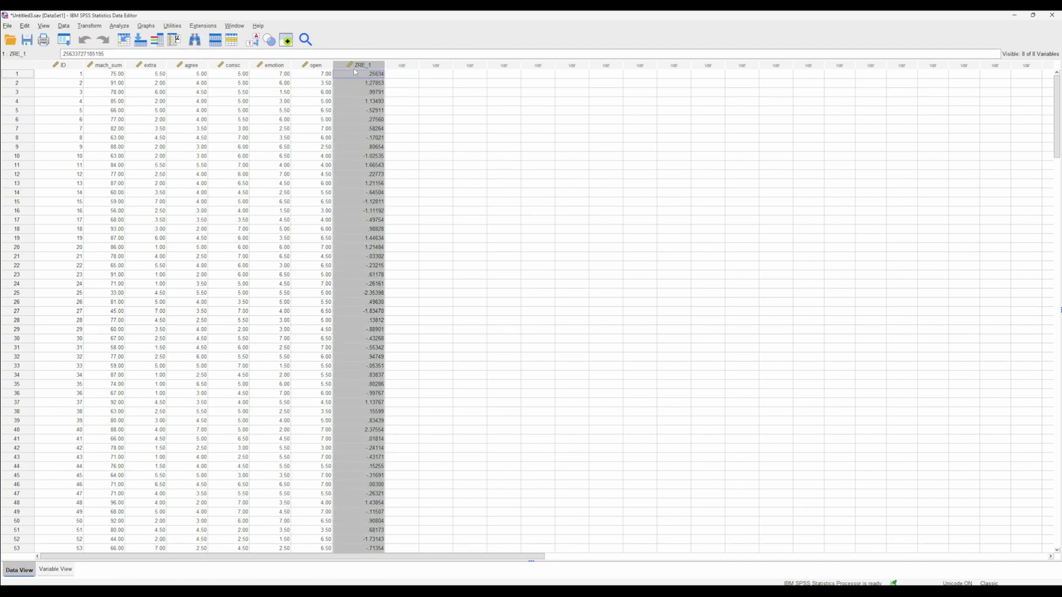
{"action": "left_click", "coordinate": [486, 193]}
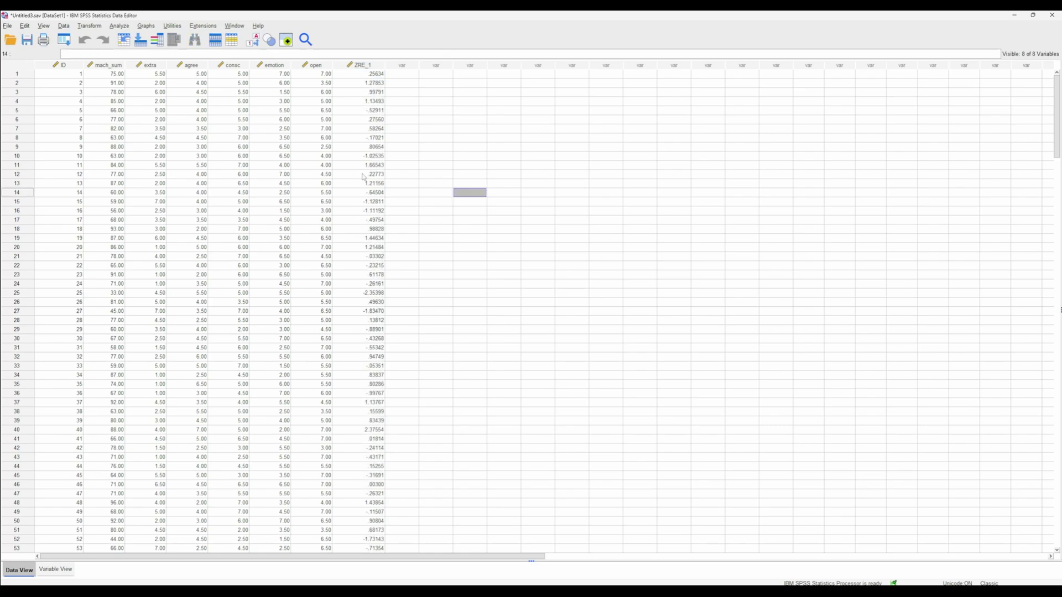
{"action": "left_click", "coordinate": [362, 65]}
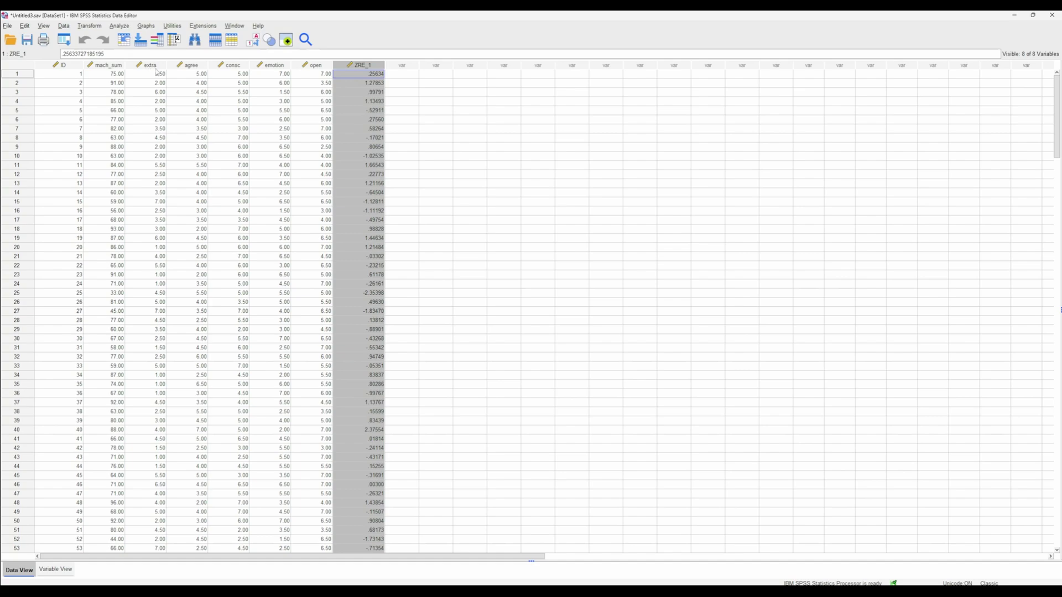
{"action": "left_click_drag", "start_coordinate": [157, 67], "coordinate": [264, 86]}
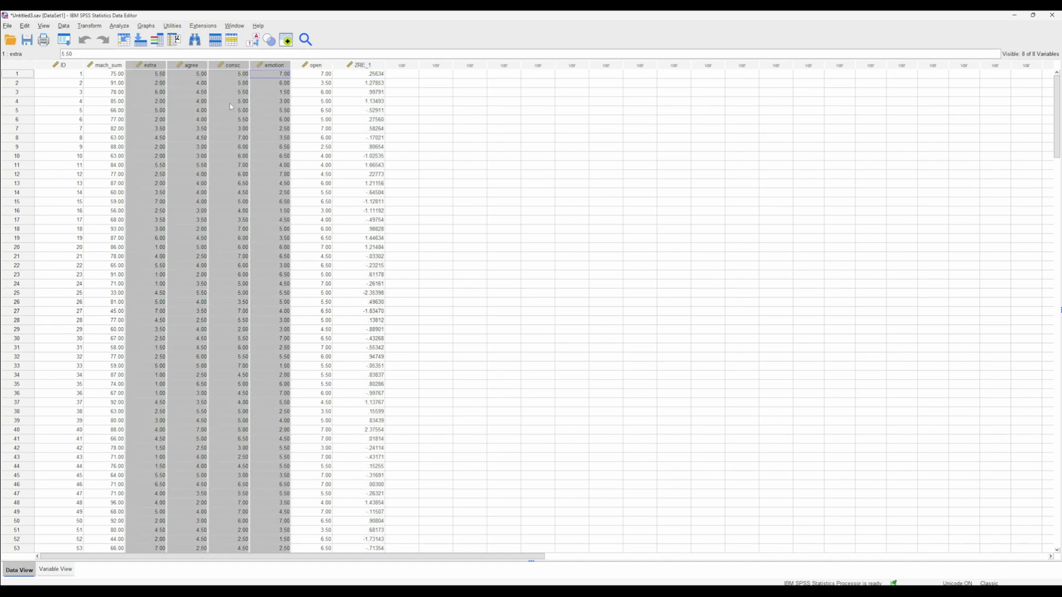
{"action": "left_click", "coordinate": [435, 119]}
{"action": "left_click", "coordinate": [367, 65]}
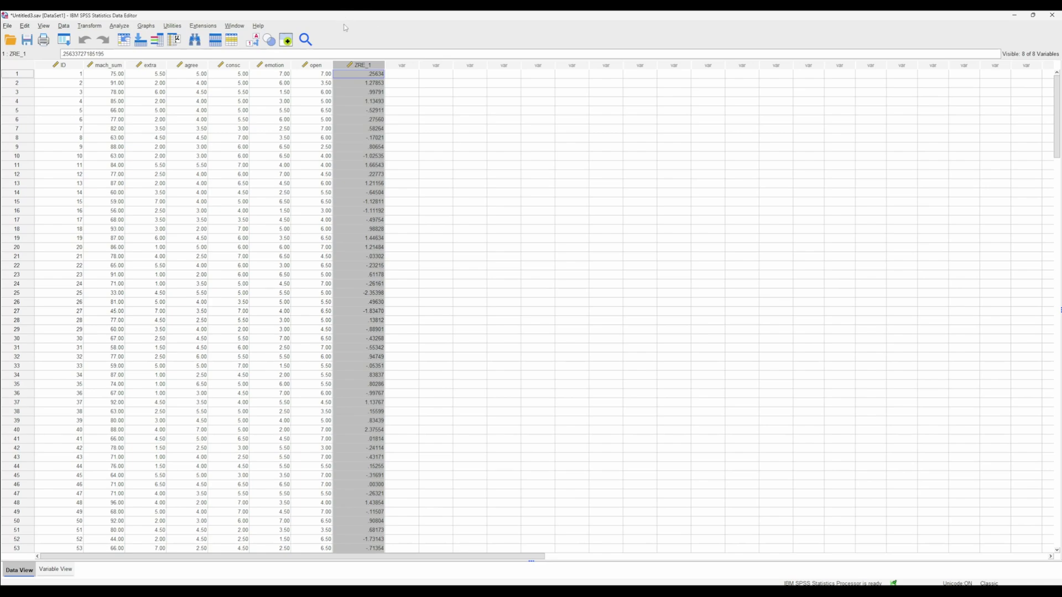
{"action": "left_click", "coordinate": [440, 93]}
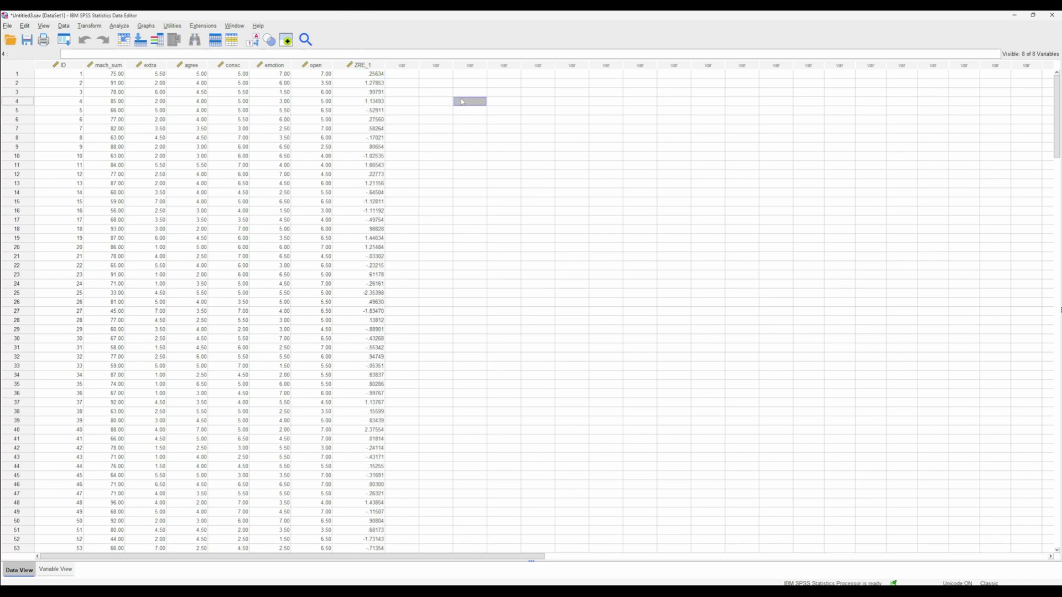
{"action": "left_click", "coordinate": [381, 68]}
Open the Q-Q Plots dialog from Analyze > Descriptive Statistics.
{"action": "left_click", "coordinate": [122, 27]}
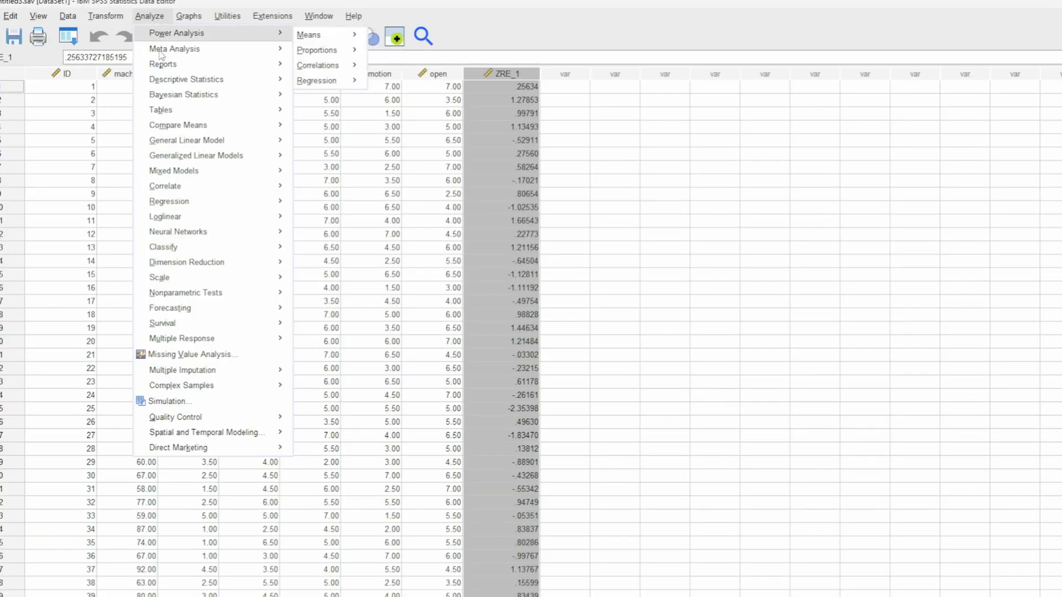
{"action": "mouse_move", "coordinate": [142, 69]}
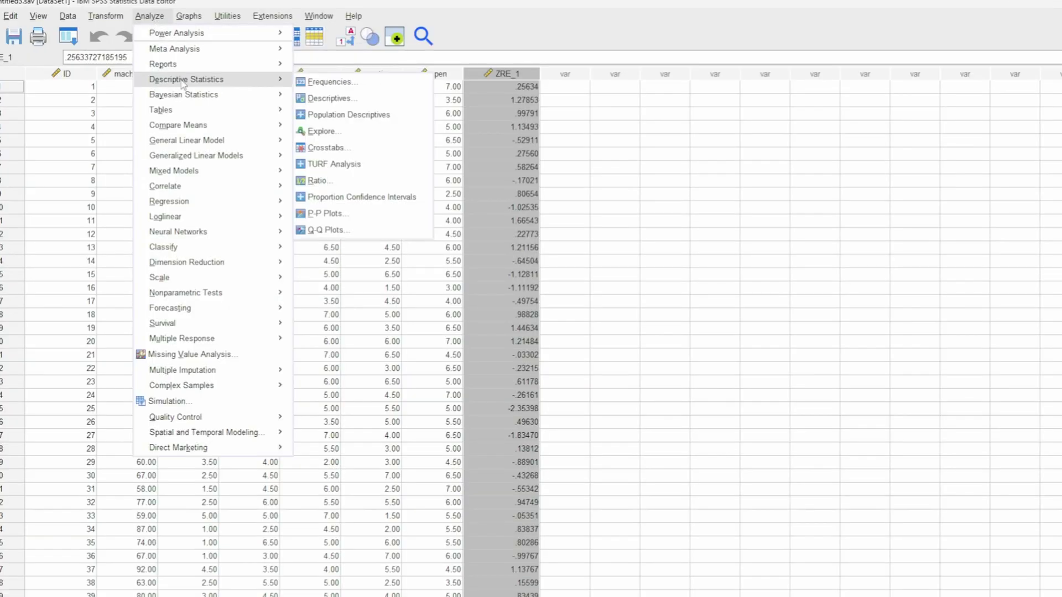
{"action": "left_click", "coordinate": [327, 230]}
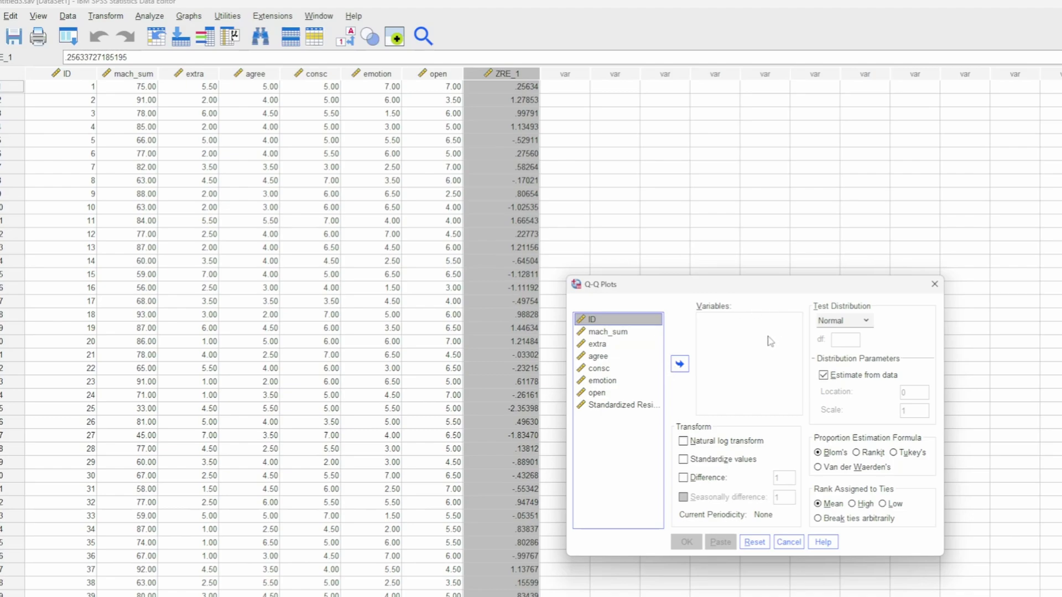
Keep Normal as the test distribution and add Standardized Residual to the Q-Q plot variables.
{"action": "left_click", "coordinate": [835, 322]}
{"action": "left_click", "coordinate": [835, 323]}
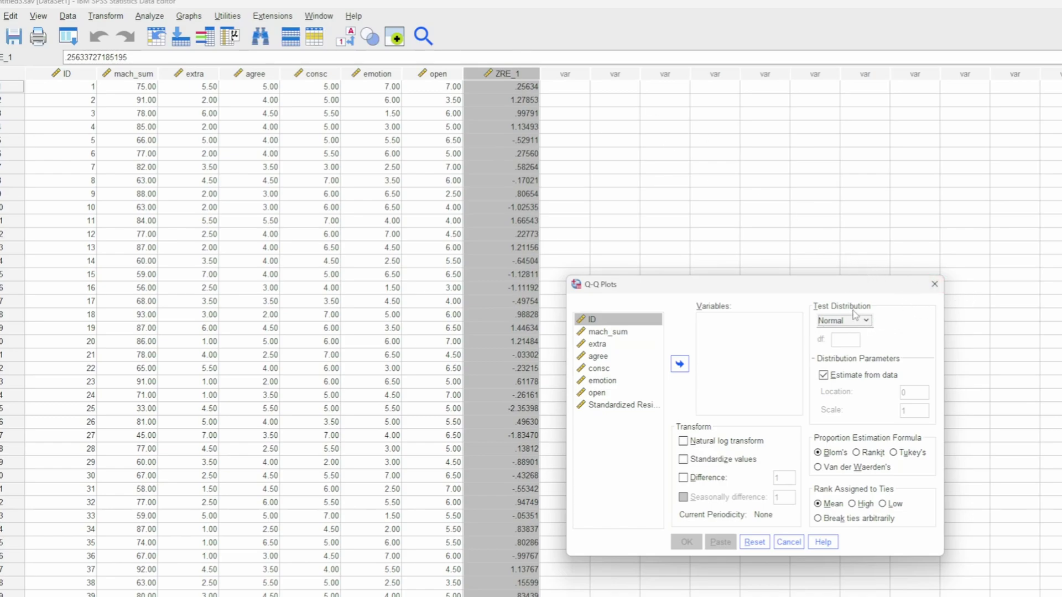
{"action": "left_click", "coordinate": [612, 405]}
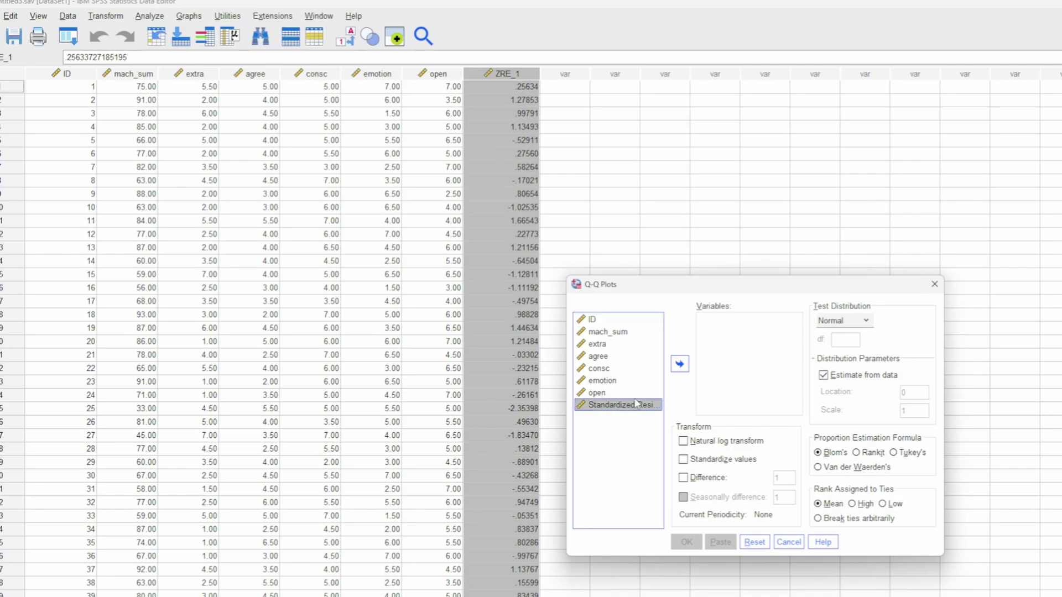
{"action": "left_click", "coordinate": [679, 364]}
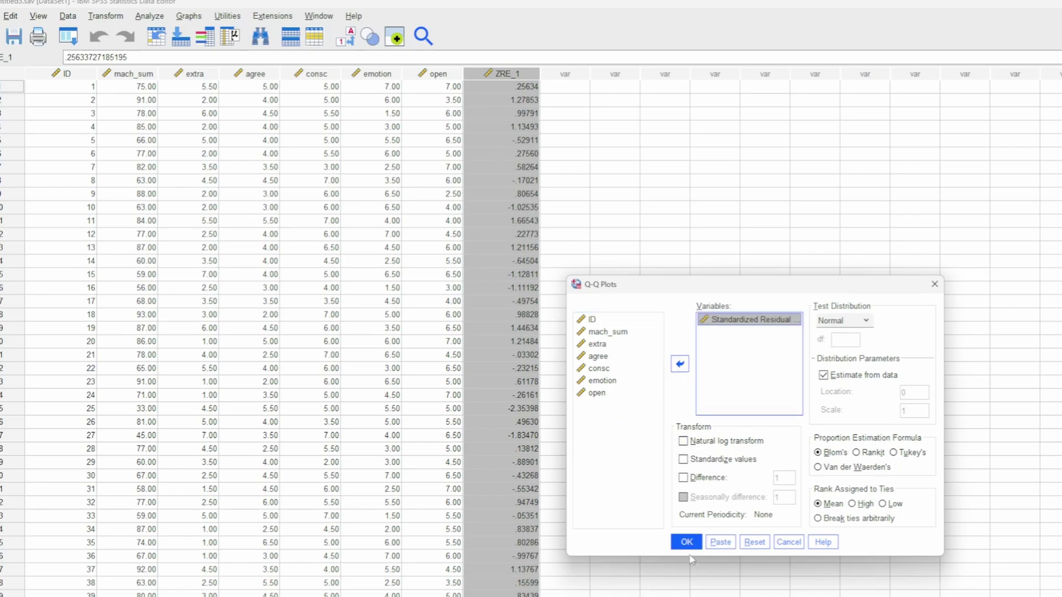
Run the Q-Q plot and scroll the output to review the Normal Q-Q Plot of Standardized Residual.
{"action": "left_click", "coordinate": [687, 544]}
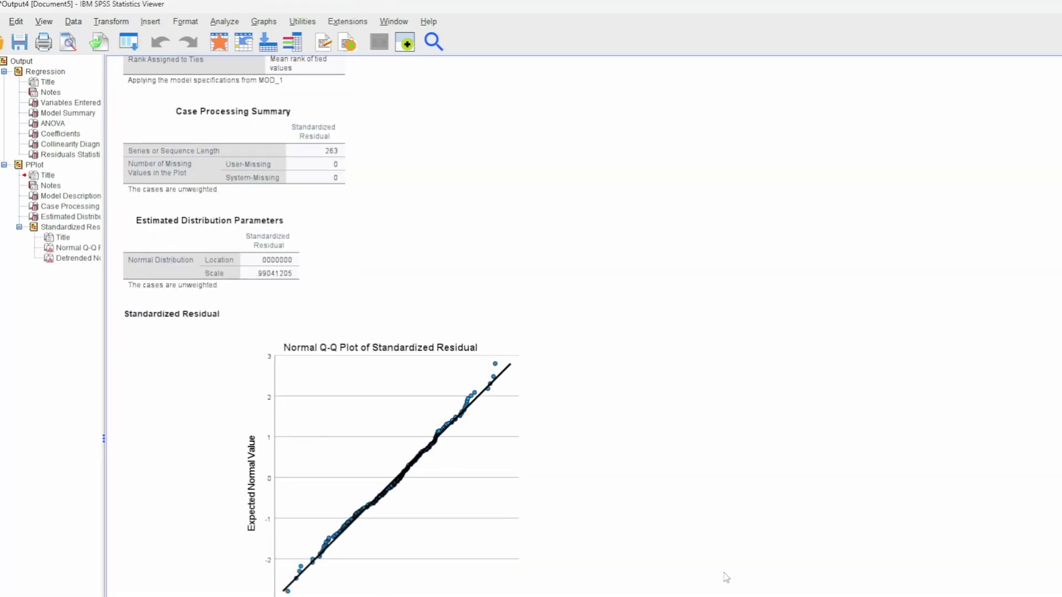
{"action": "scroll", "coordinate": [727, 577], "scroll_direction": "up", "scroll_amount": 2}
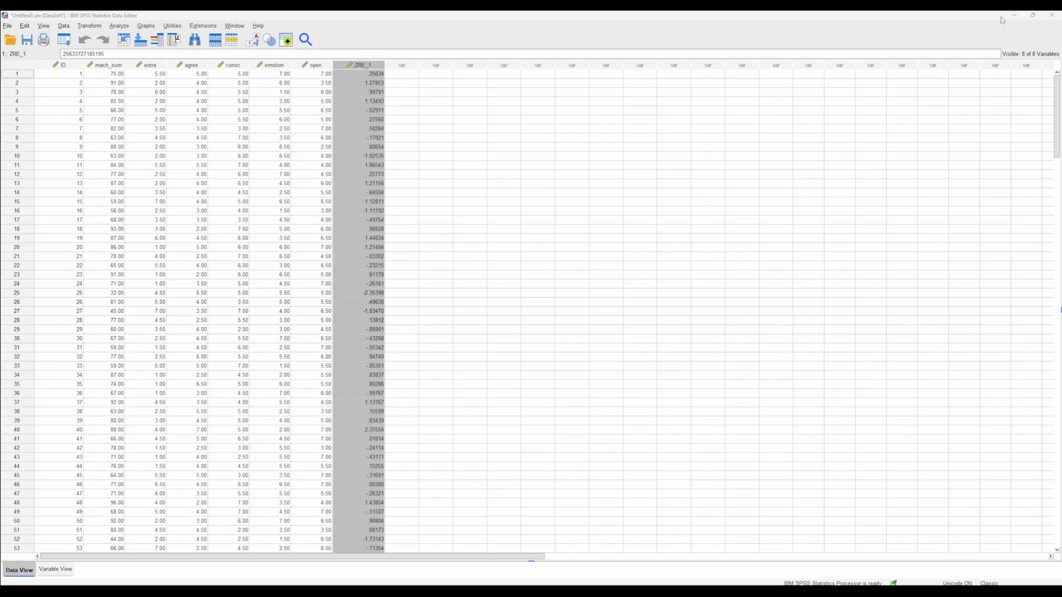
{"action": "left_click", "coordinate": [463, 158]}
{"action": "left_click", "coordinate": [111, 66]}
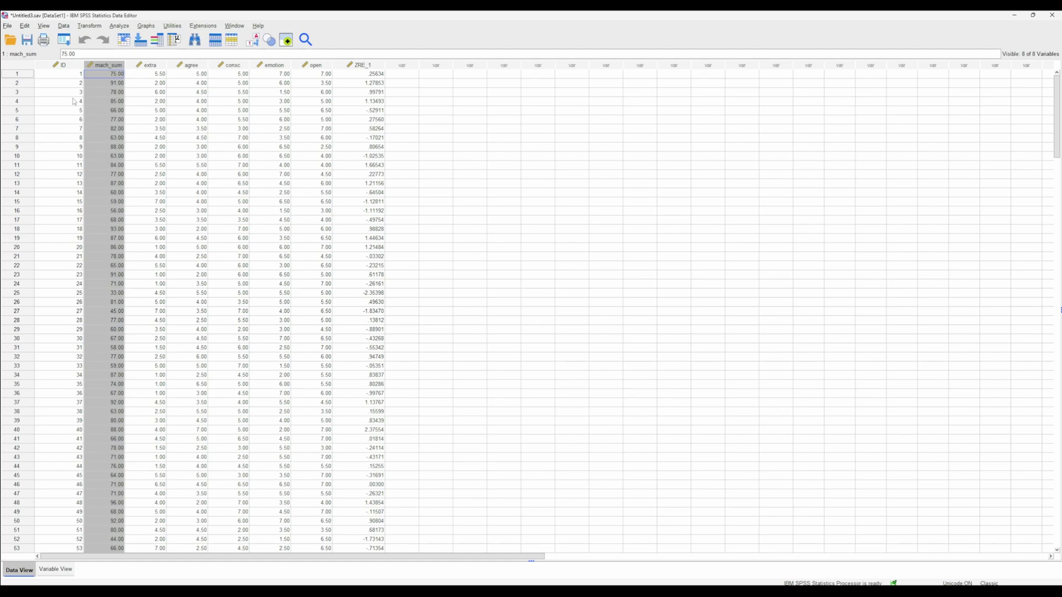
{"action": "left_click", "coordinate": [115, 157]}
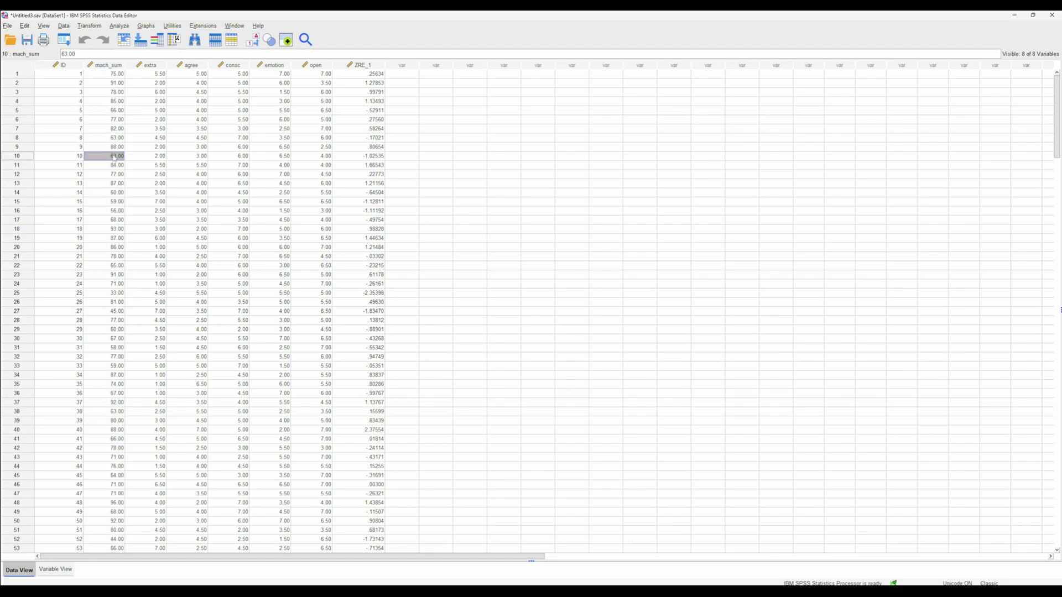
{"action": "left_click", "coordinate": [117, 174]}
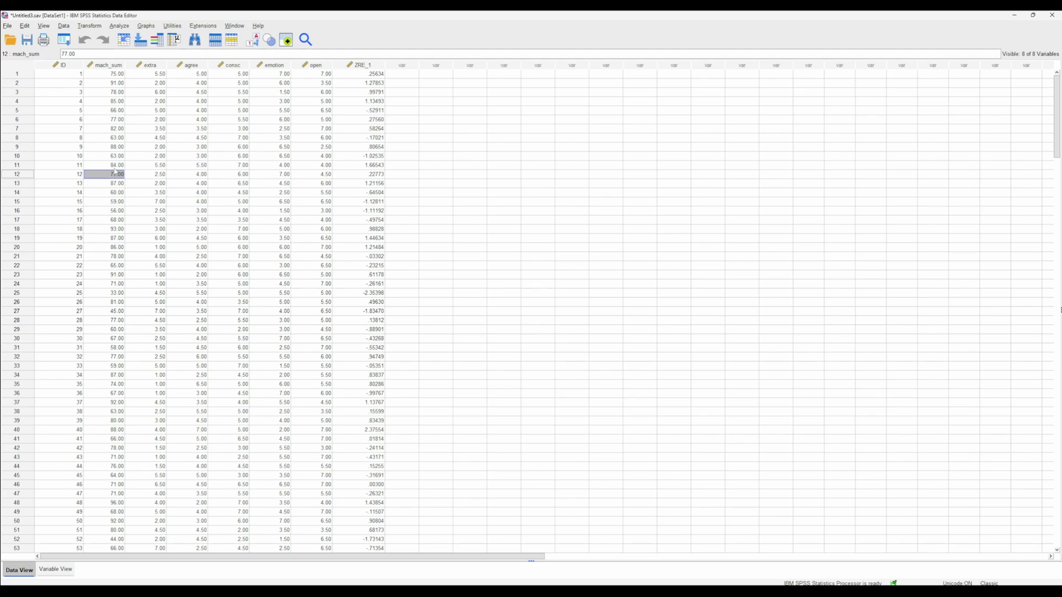
{"action": "left_click", "coordinate": [108, 148]}
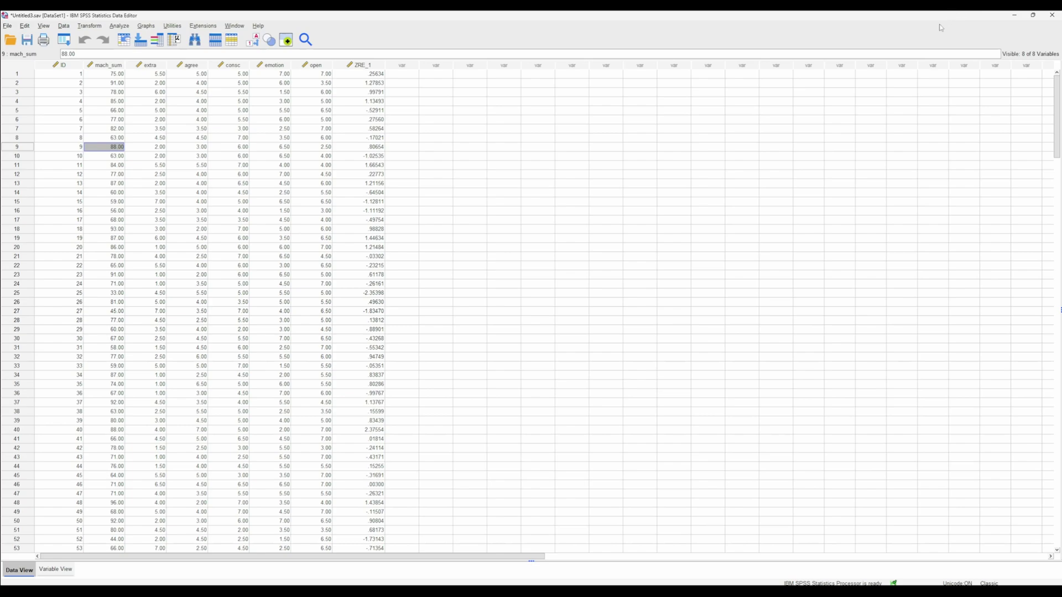
{"action": "left_click", "coordinate": [708, 274]}
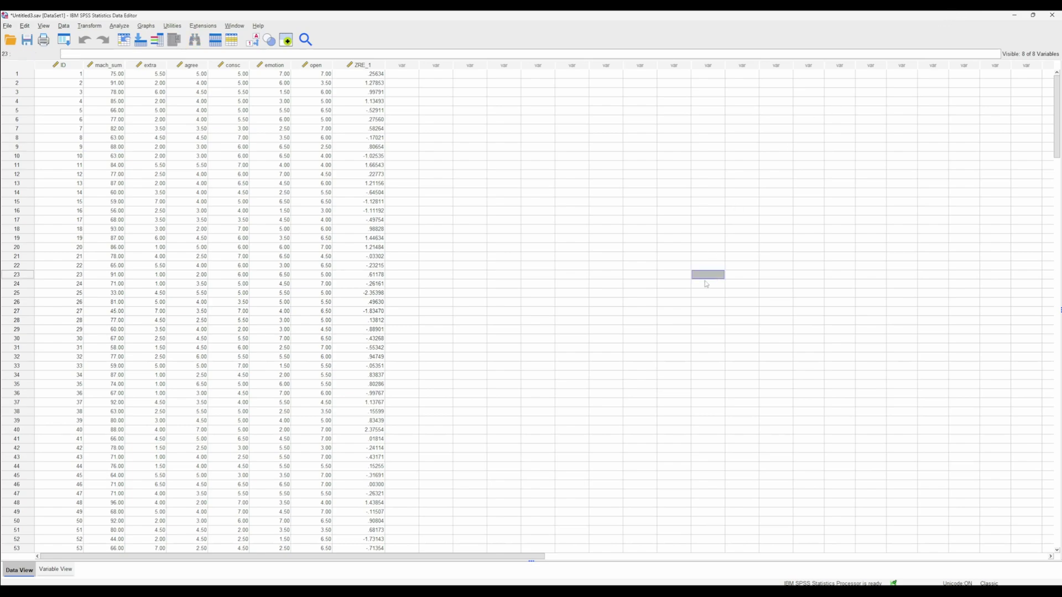
Bring the Output4 viewer forward and select the Normal Q-Q plot chart (263 cases).
{"action": "mouse_move", "coordinate": [768, 589]}
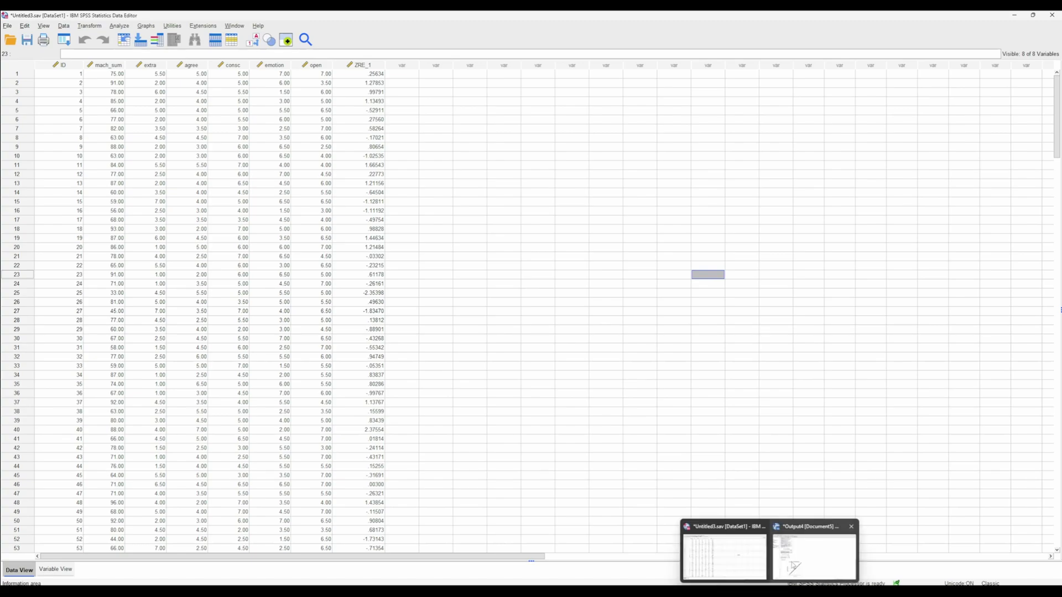
{"action": "left_click", "coordinate": [794, 565]}
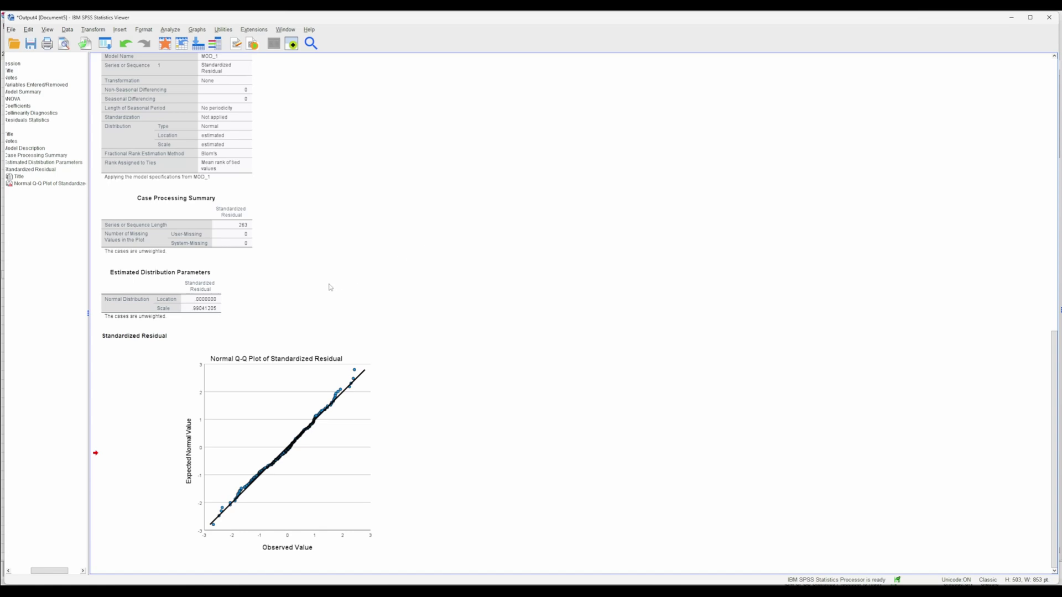
{"action": "left_click", "coordinate": [290, 368]}
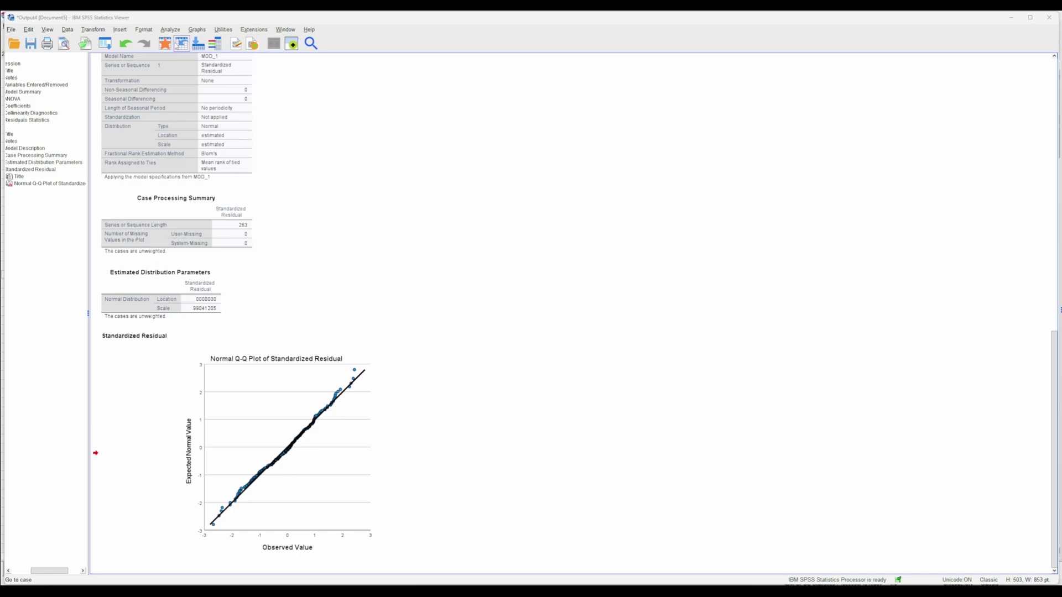
Reopen the Linear Regression dialog from Analyze > Regression.
{"action": "left_click", "coordinate": [178, 31]}
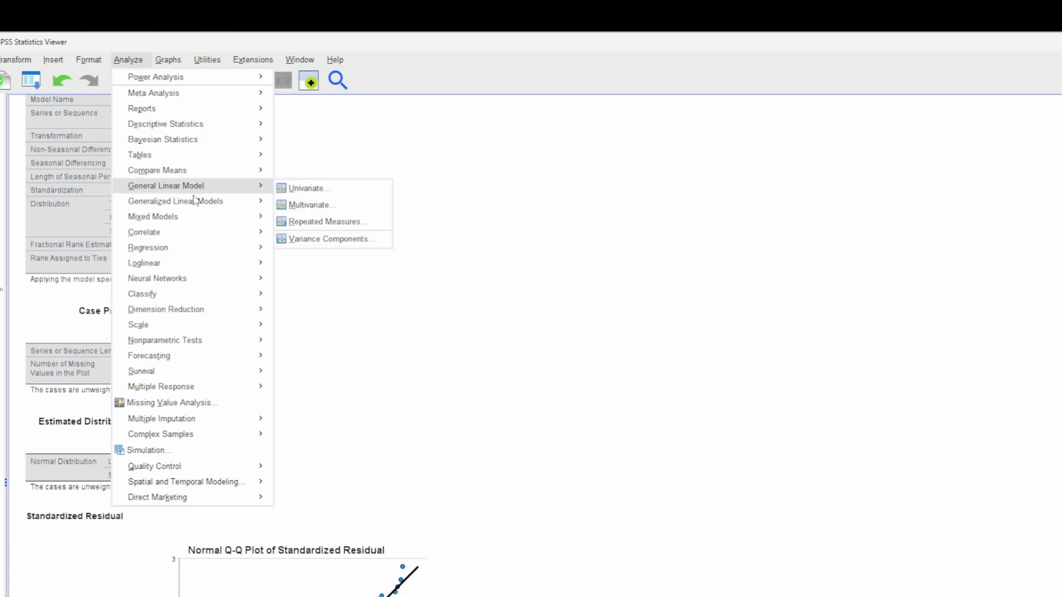
{"action": "mouse_move", "coordinate": [220, 156]}
{"action": "left_click", "coordinate": [348, 268]}
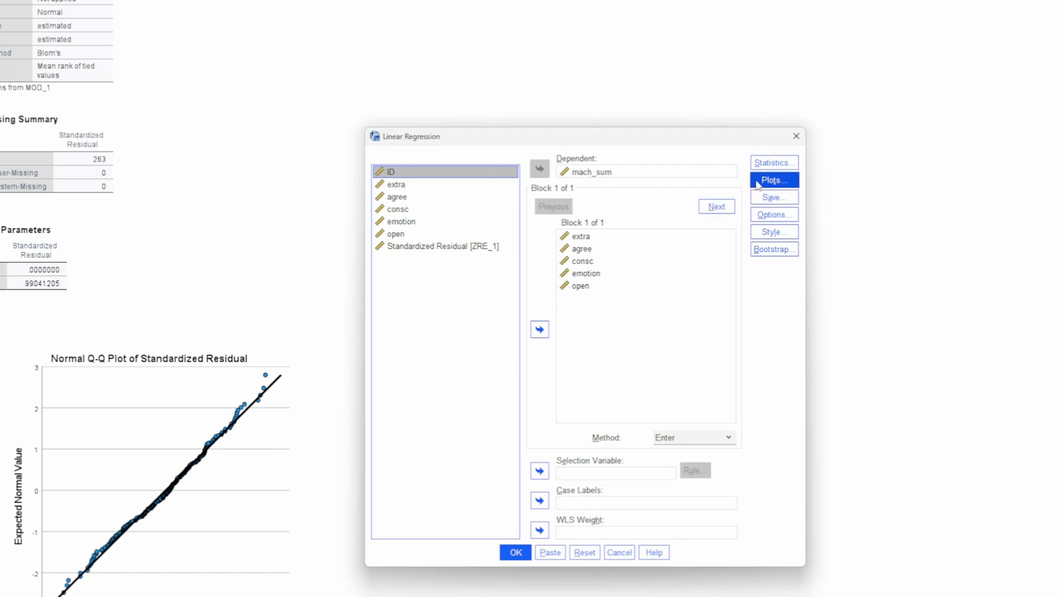
Set the residual scatterplot with *ZPRED on the X axis and *ZRESID on the Y axis.
{"action": "left_click", "coordinate": [773, 180]}
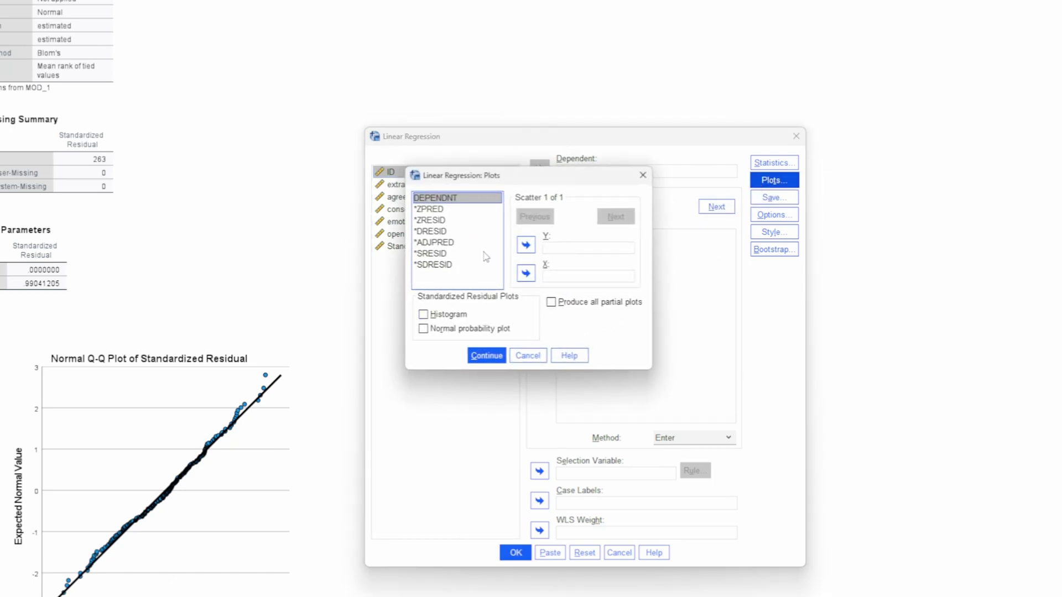
{"action": "left_click", "coordinate": [458, 210]}
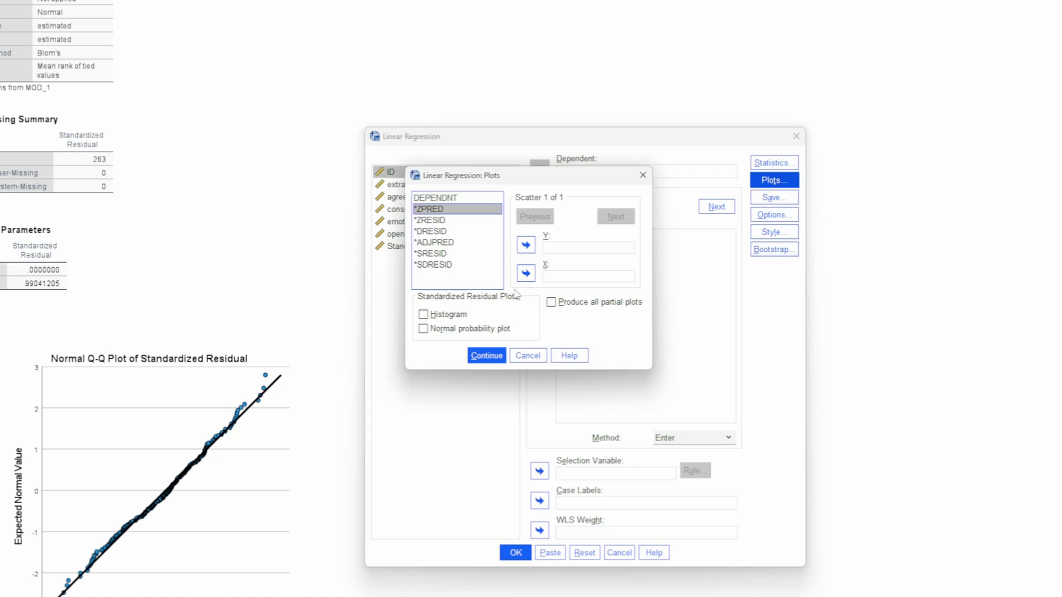
{"action": "left_click", "coordinate": [526, 273]}
{"action": "left_click", "coordinate": [436, 222]}
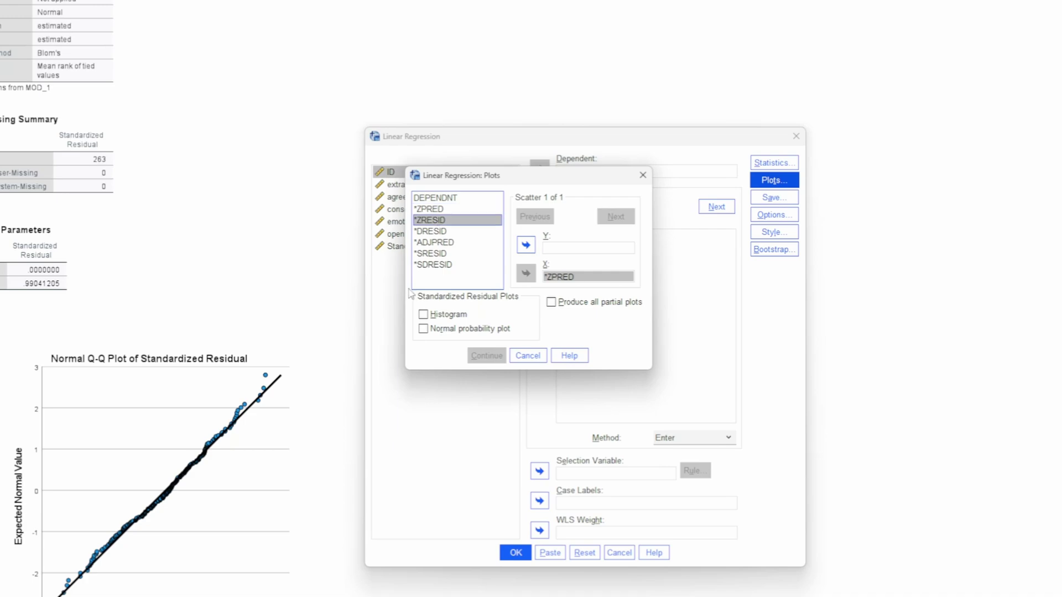
{"action": "left_click", "coordinate": [532, 253]}
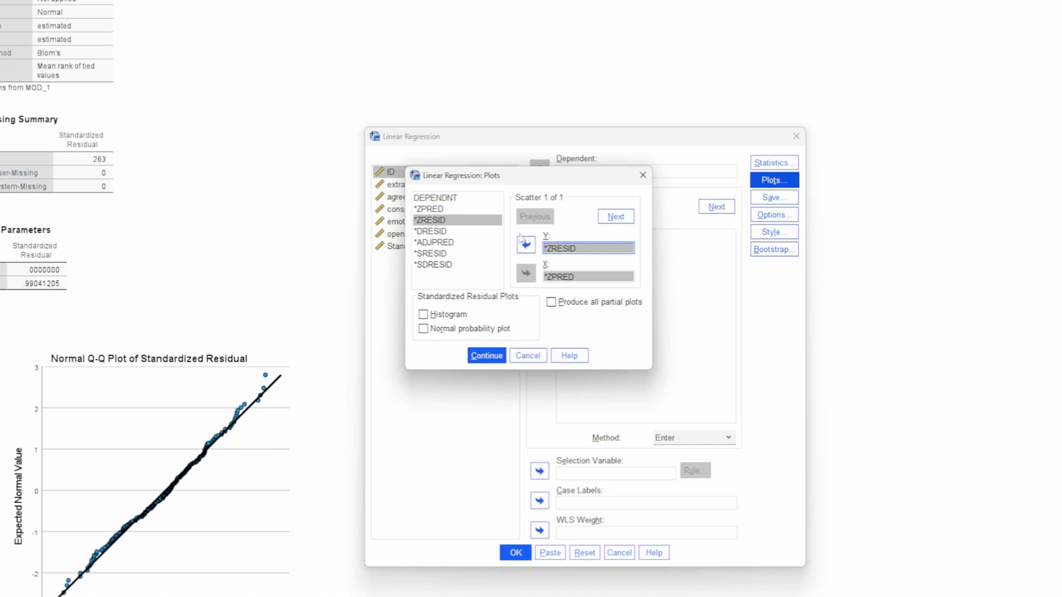
{"action": "left_click", "coordinate": [486, 354]}
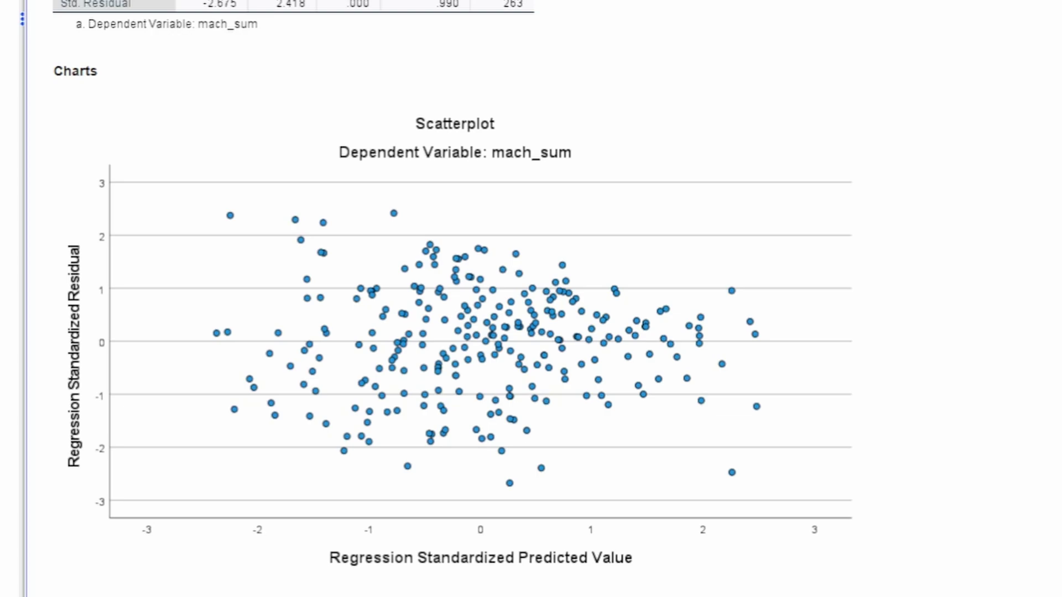
{"action": "left_click", "coordinate": [612, 306]}
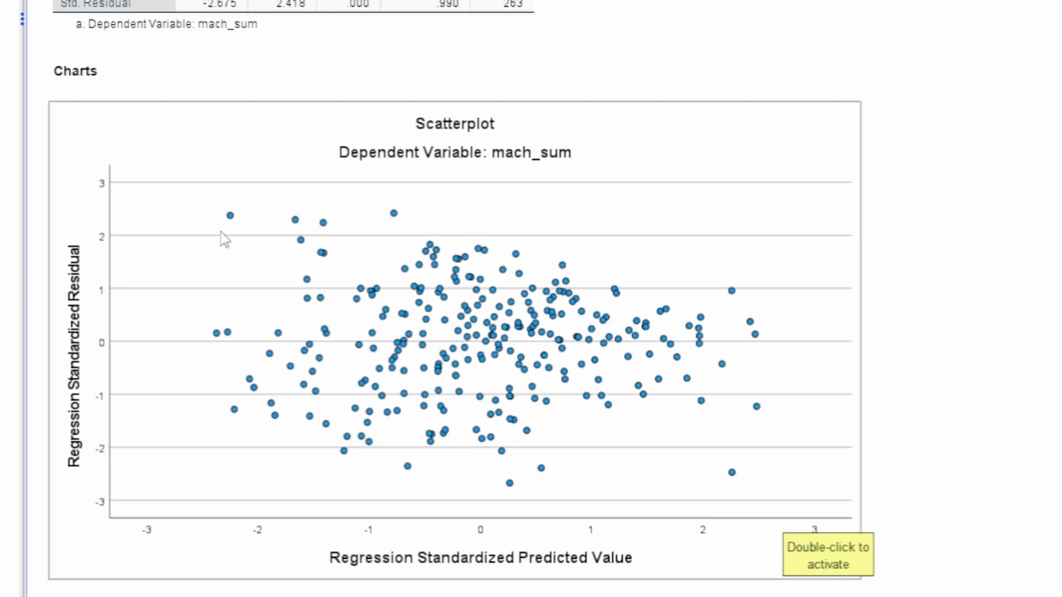
{"action": "scroll", "coordinate": [298, 306], "scroll_direction": "up", "scroll_amount": 5}
{"action": "scroll", "coordinate": [299, 306], "scroll_direction": "up", "scroll_amount": 15}
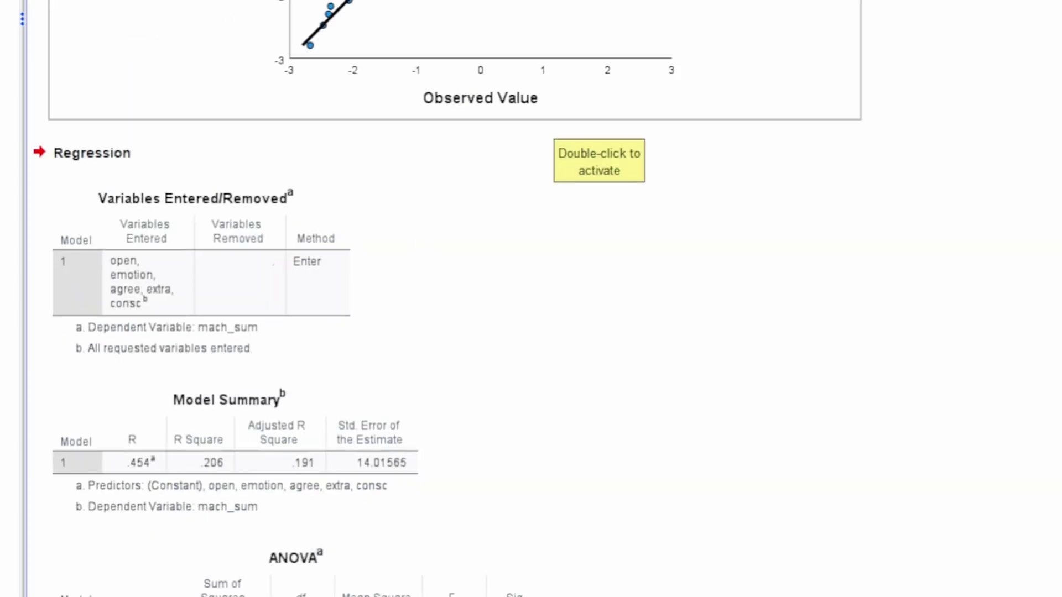
{"action": "scroll", "coordinate": [536, 281], "scroll_direction": "down", "scroll_amount": 15}
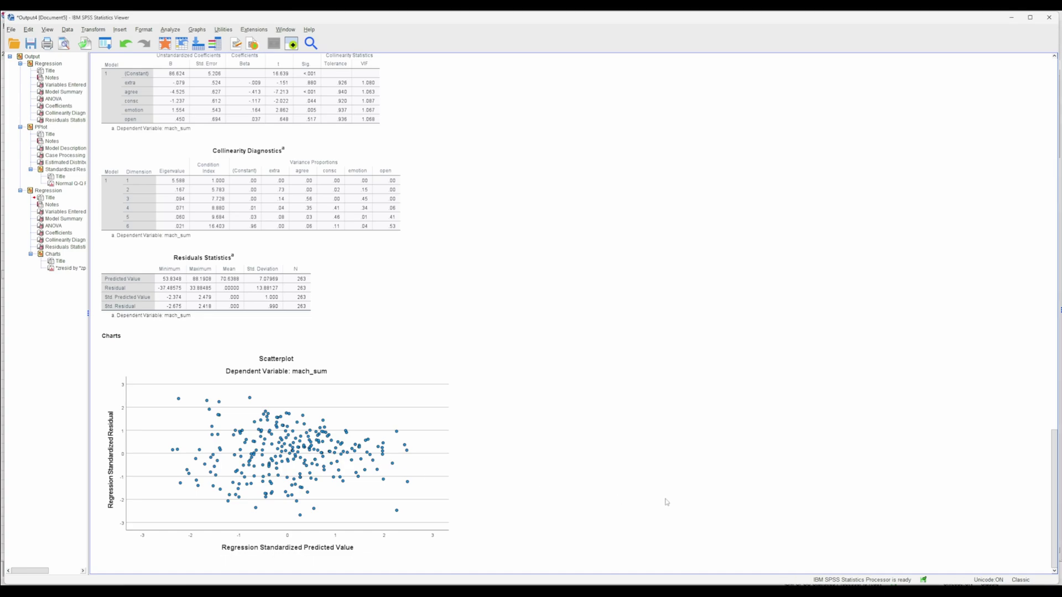
{"action": "left_click", "coordinate": [384, 481]}
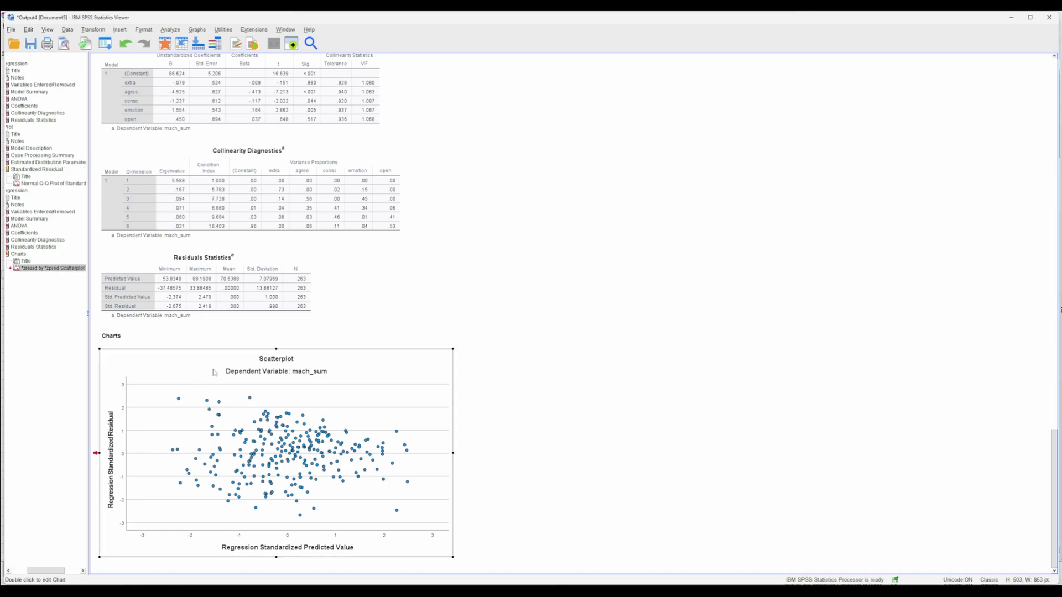
{"action": "double_click", "coordinate": [257, 435]}
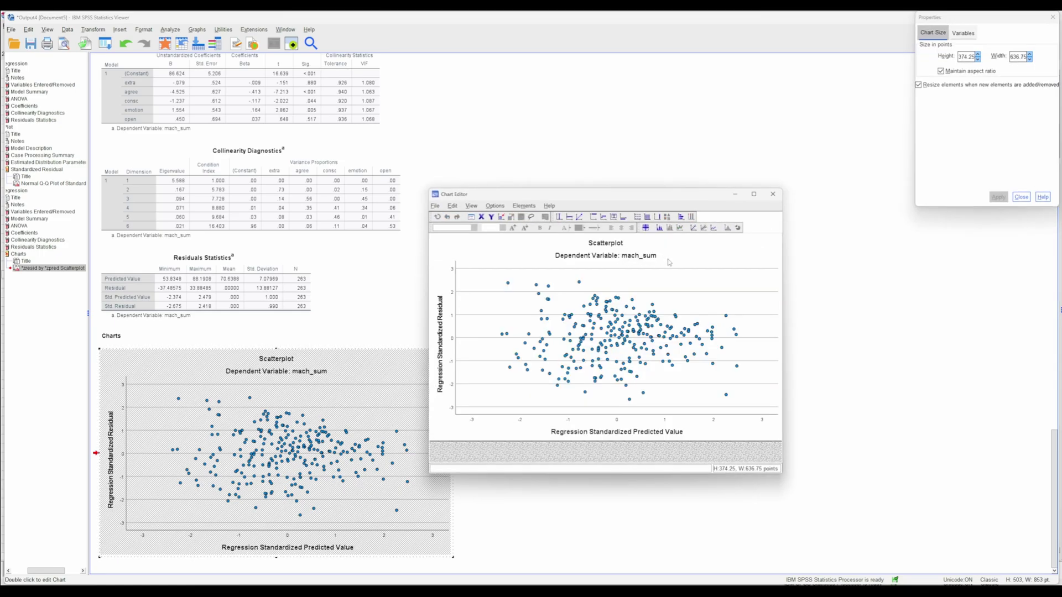
{"action": "left_click", "coordinate": [622, 257]}
{"action": "left_click", "coordinate": [636, 257]}
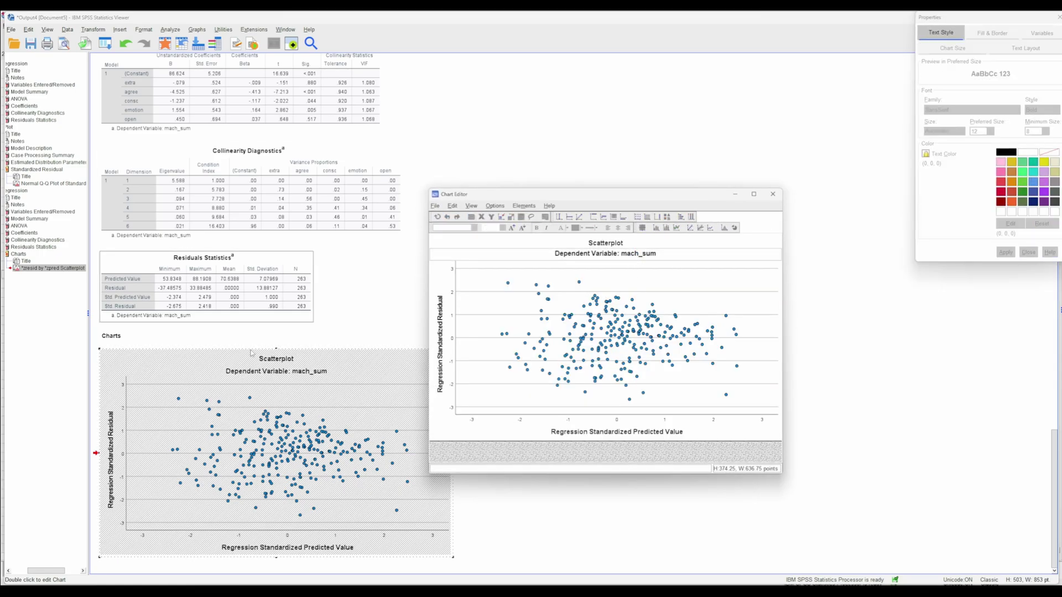
{"action": "left_click", "coordinate": [772, 193]}
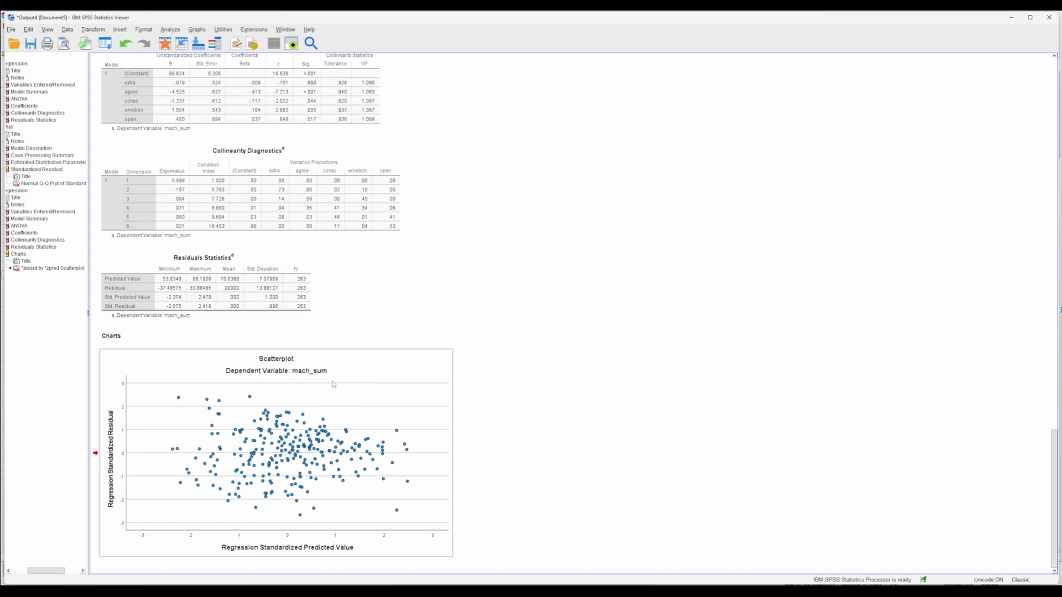
{"action": "left_click", "coordinate": [593, 496]}
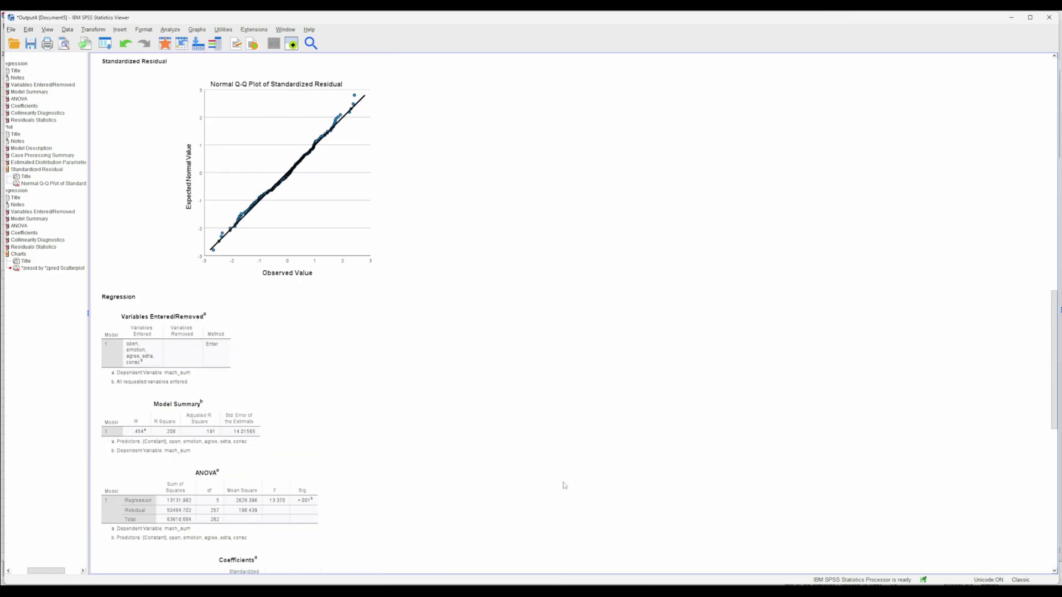
{"action": "scroll", "coordinate": [563, 484], "scroll_direction": "down", "scroll_amount": 9}
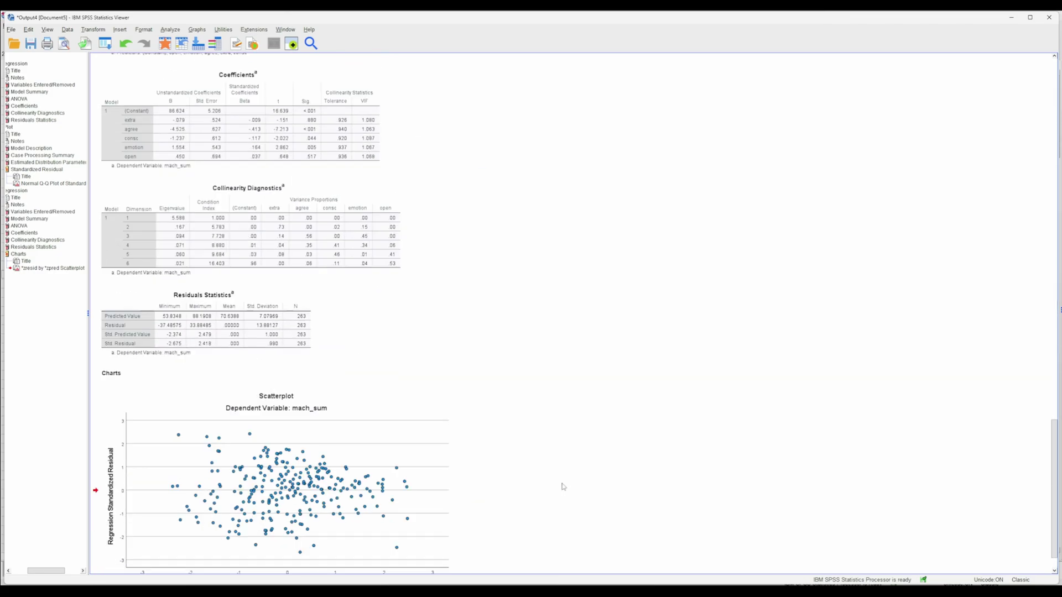
{"action": "scroll", "coordinate": [563, 487], "scroll_direction": "down", "scroll_amount": 1}
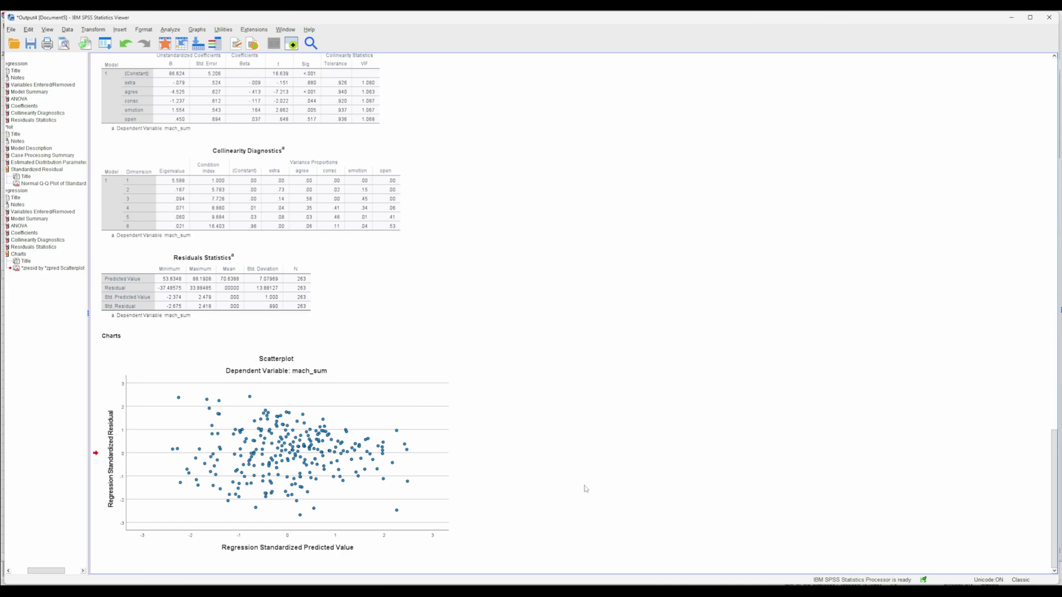
{"action": "scroll", "coordinate": [586, 488], "scroll_direction": "up", "scroll_amount": 3}
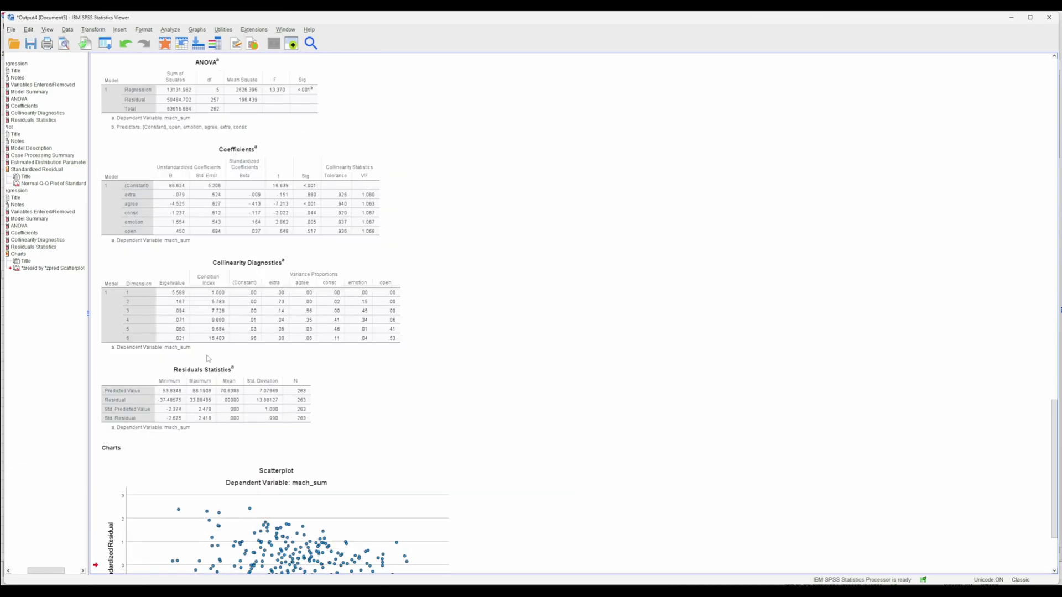
{"action": "left_click", "coordinate": [219, 206]}
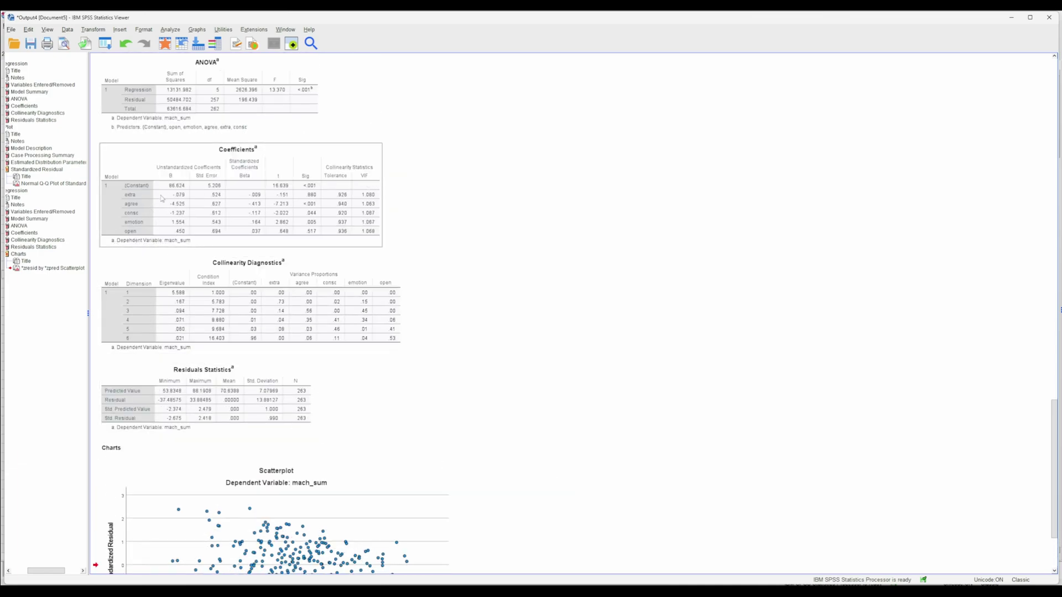
{"action": "left_click", "coordinate": [427, 245]}
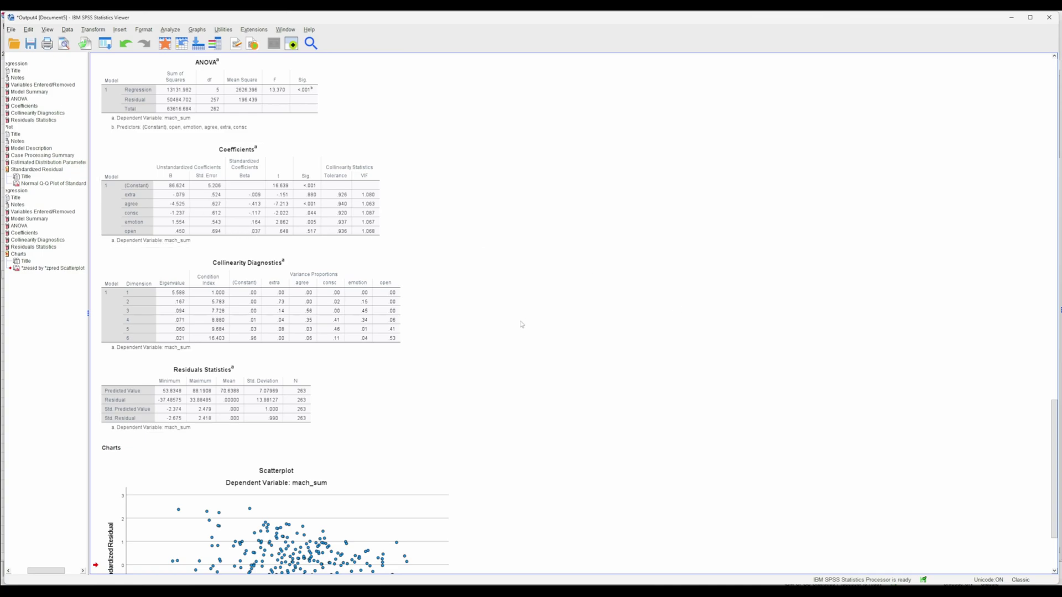